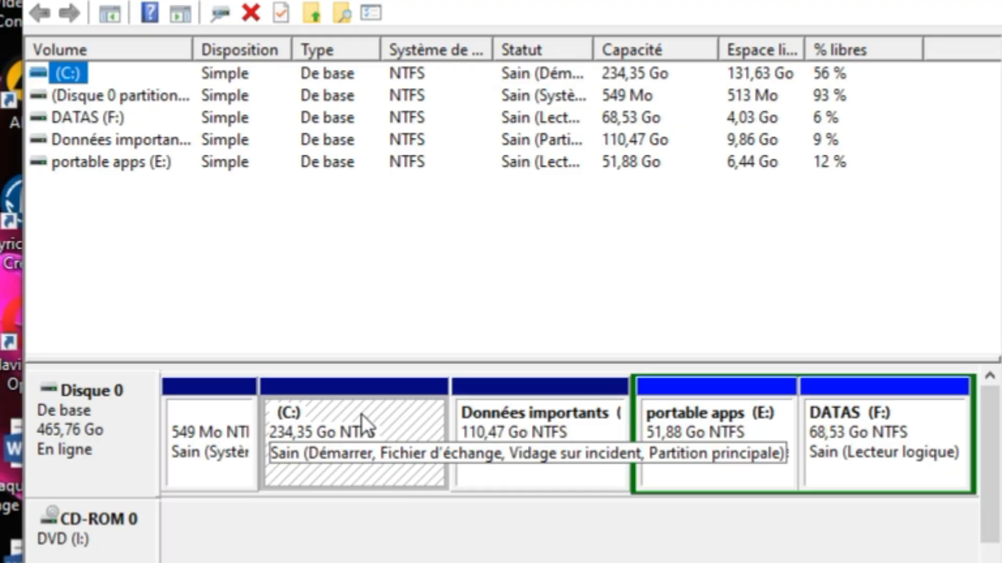
click(333, 424)
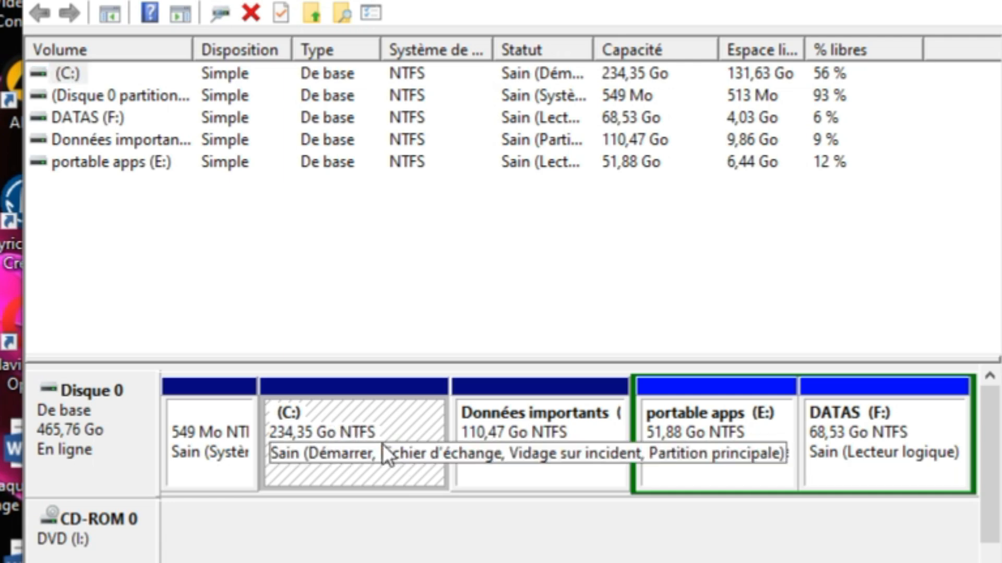
right_click(365, 427)
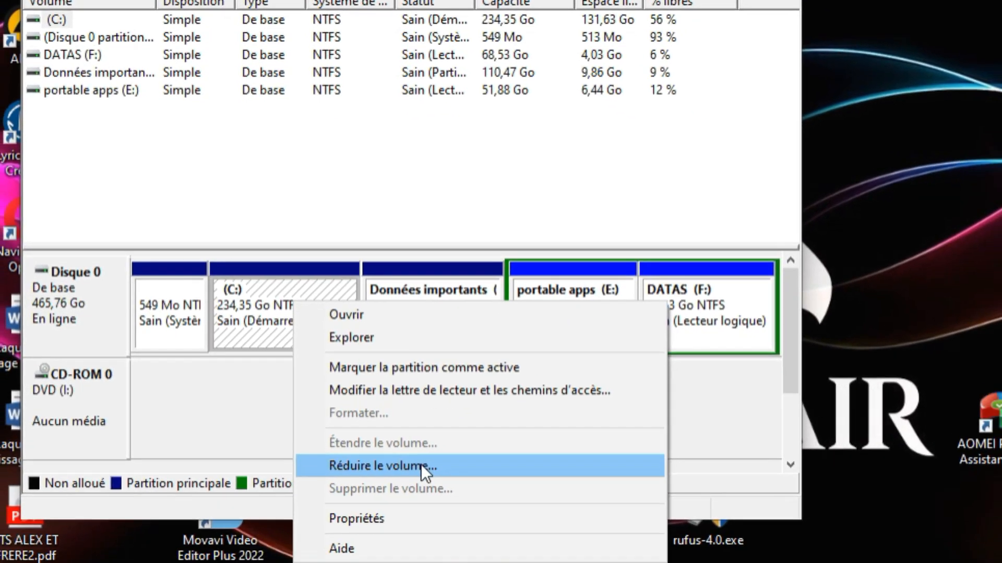
click(421, 464)
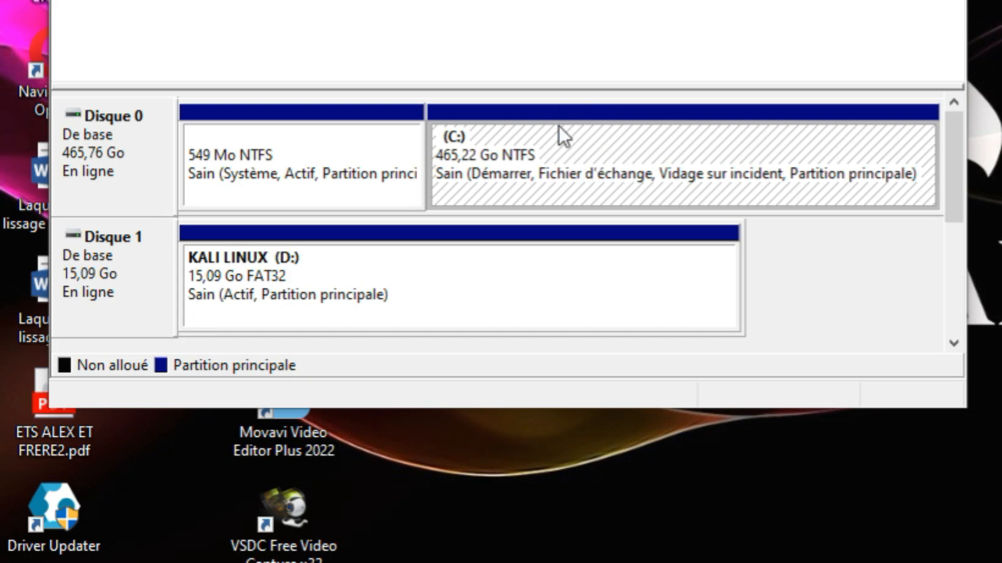
- Shrink the C: volume on Disk 0 by 60000 MB to free unallocated space
right_click(533, 149)
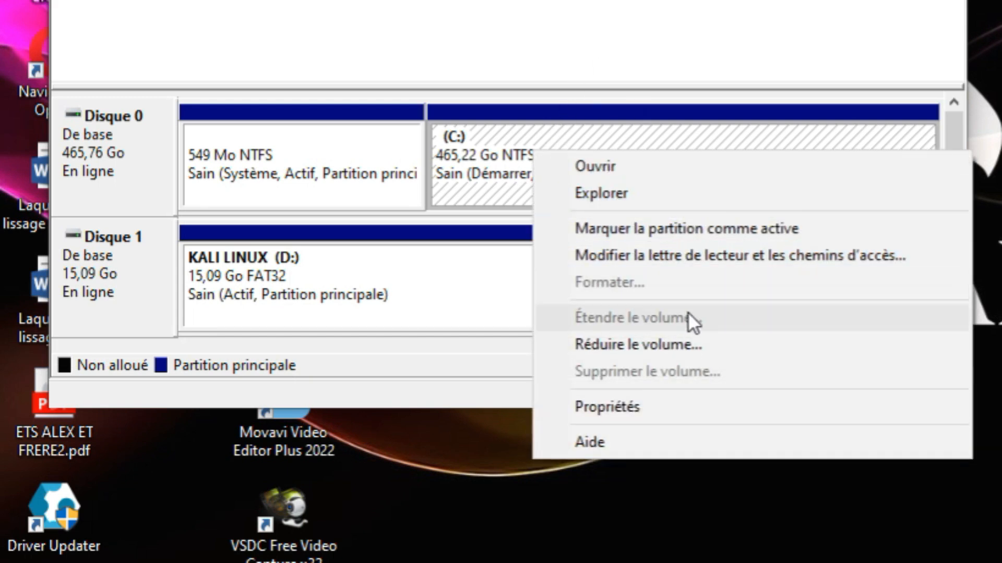
click(625, 343)
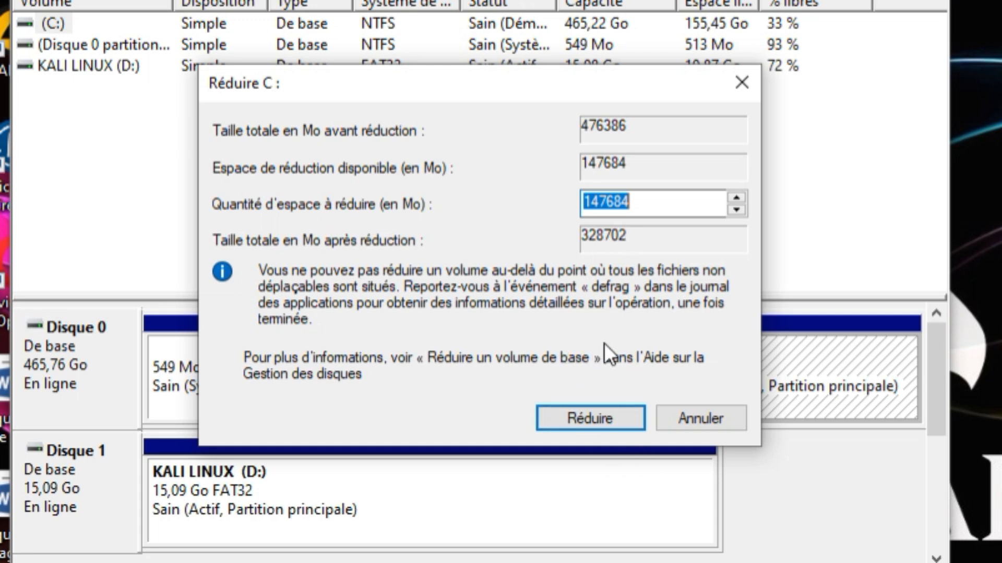
click(645, 210)
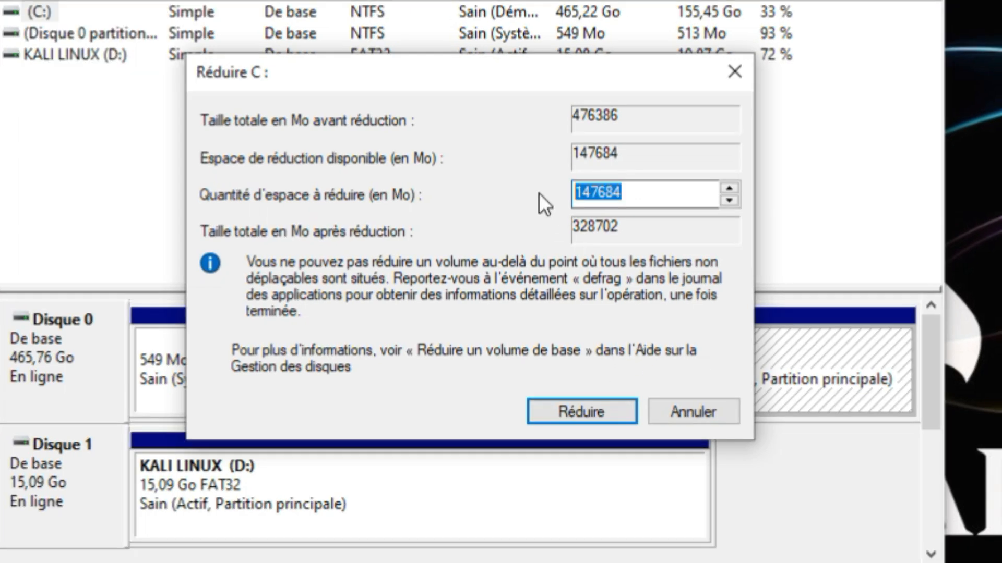
text(60000)
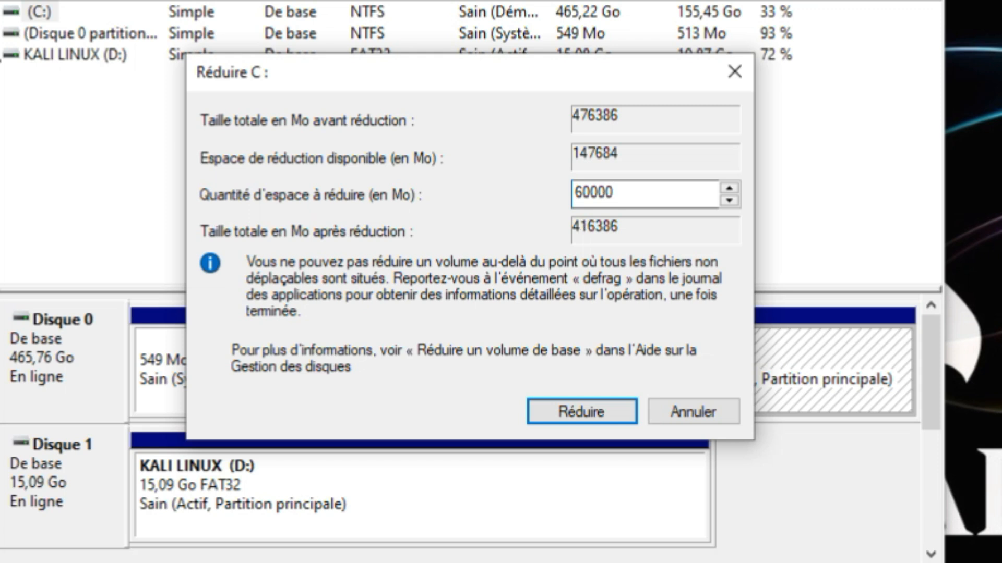
click(600, 412)
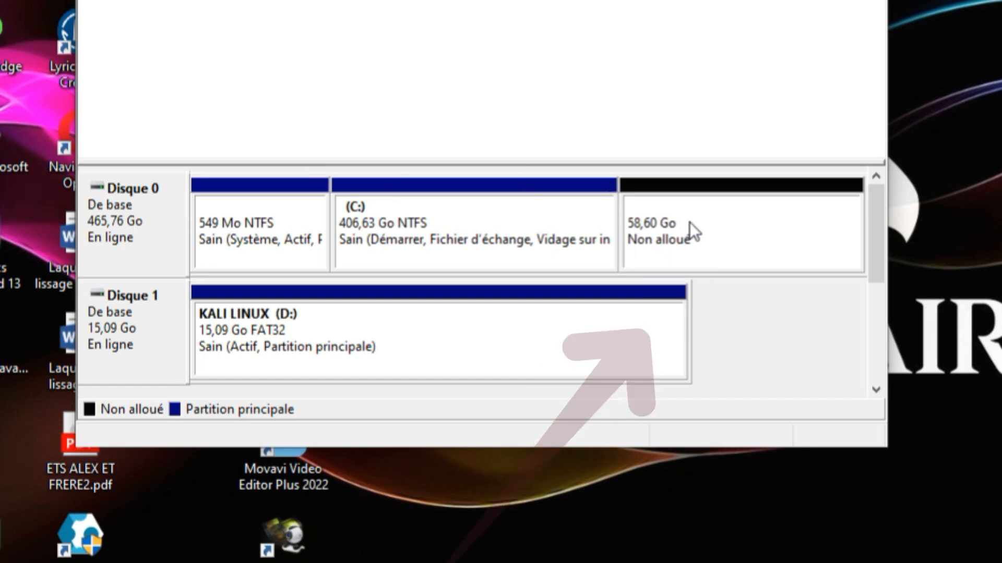
click(399, 210)
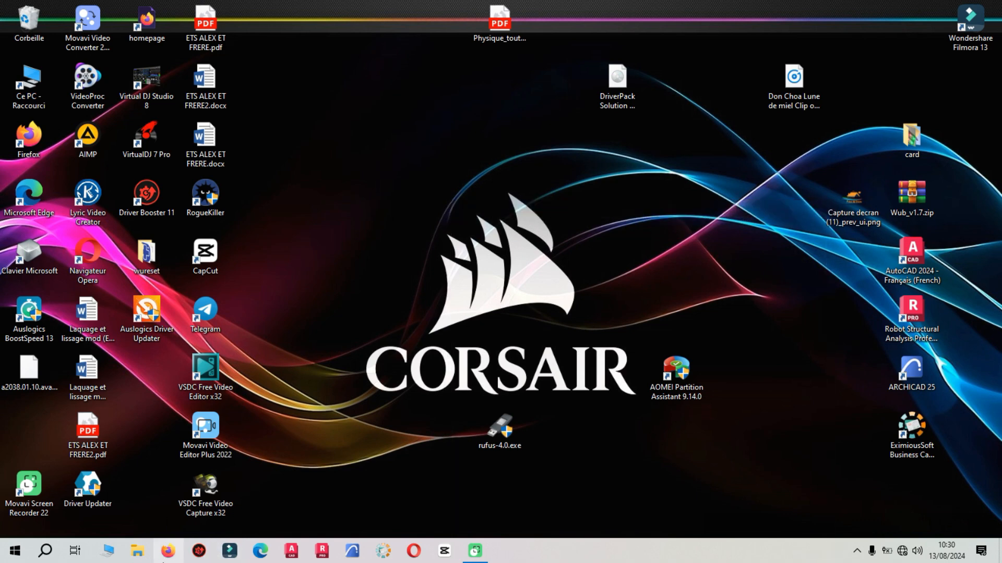
- Locate kali-linux-2024.2-installer-amd64.iso in the PROGRAMM folder on drive G: and minimise the file window
click(139, 554)
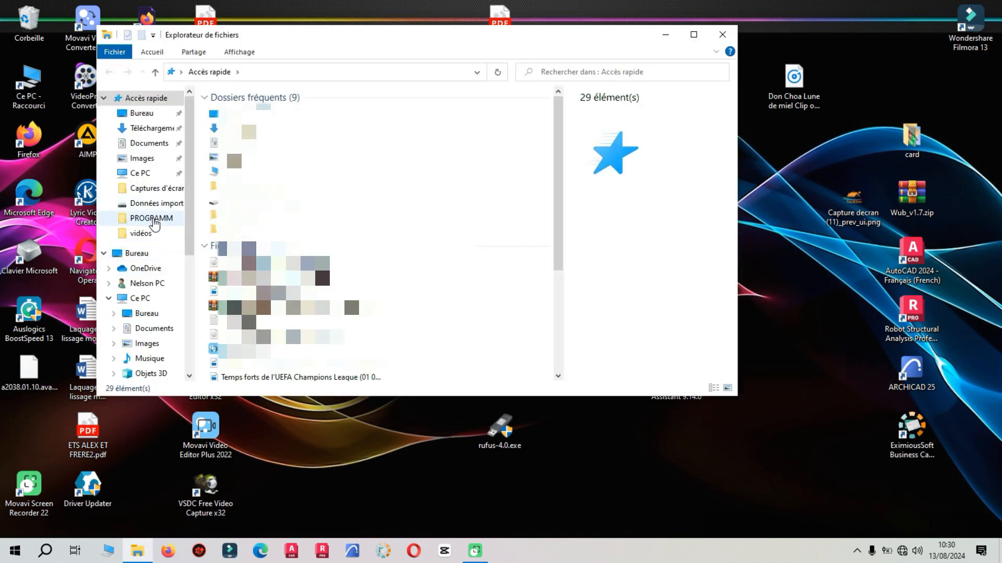
click(151, 218)
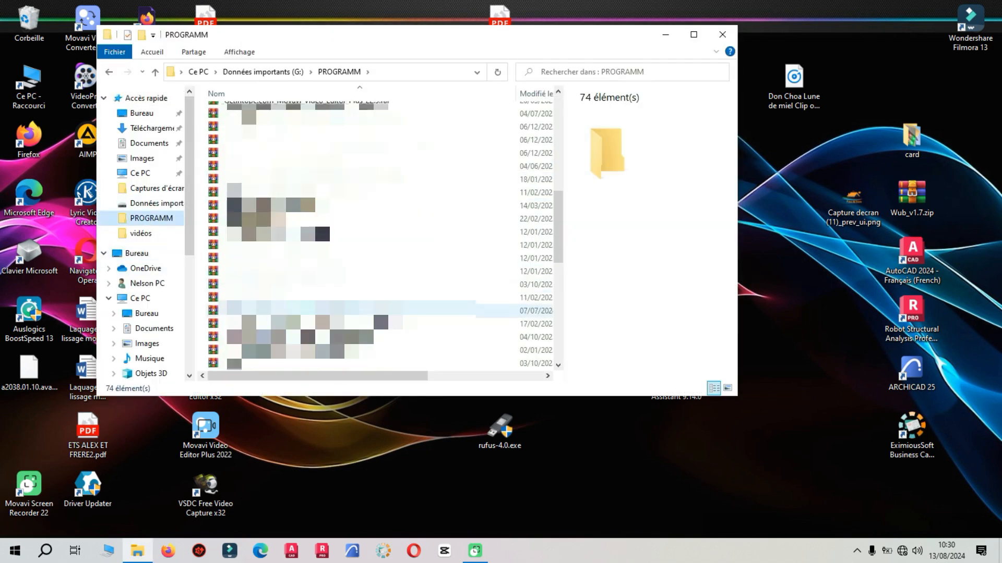
scroll(249, 311, down, 6)
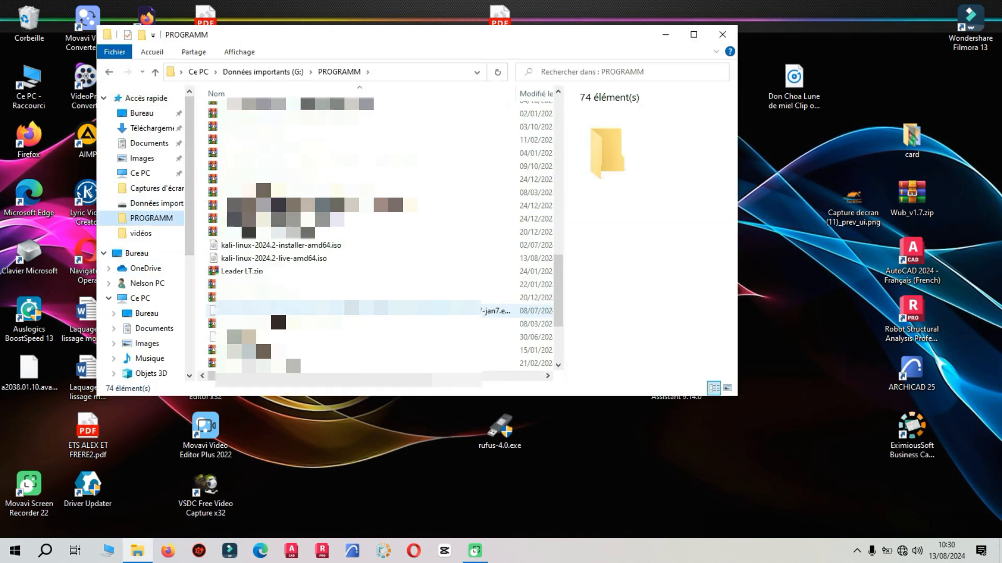
click(254, 248)
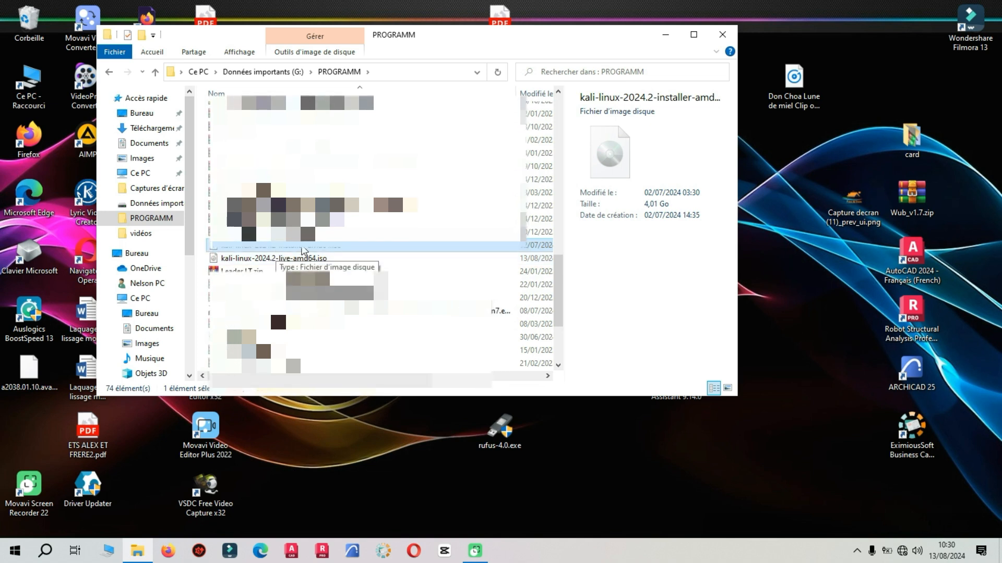
click(665, 35)
- Reposition rufus-4.0.exe on the desktop, launch Rufus and choose Kali Live (D:) [16 Go] as the device
drag(499, 427, 405, 171)
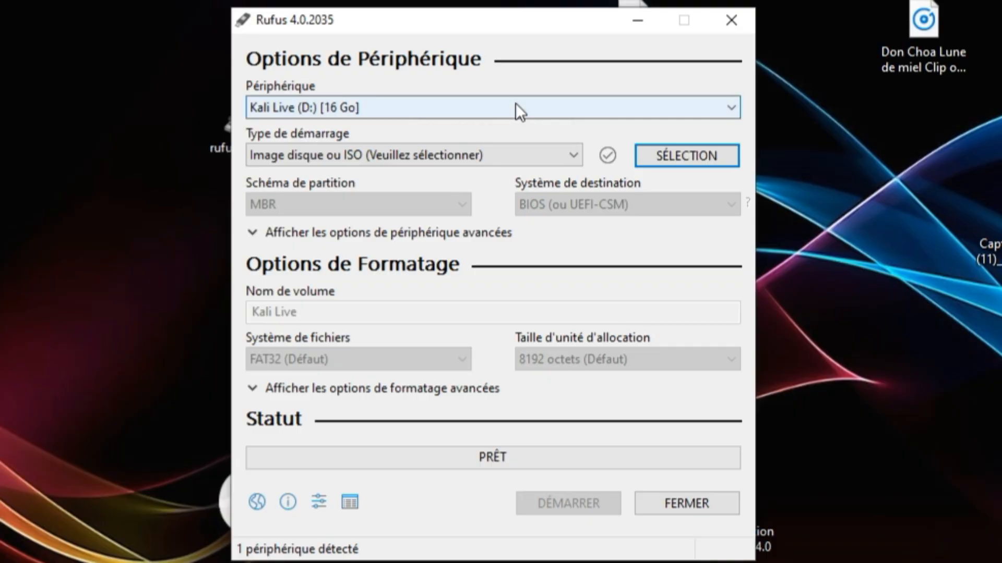
click(556, 128)
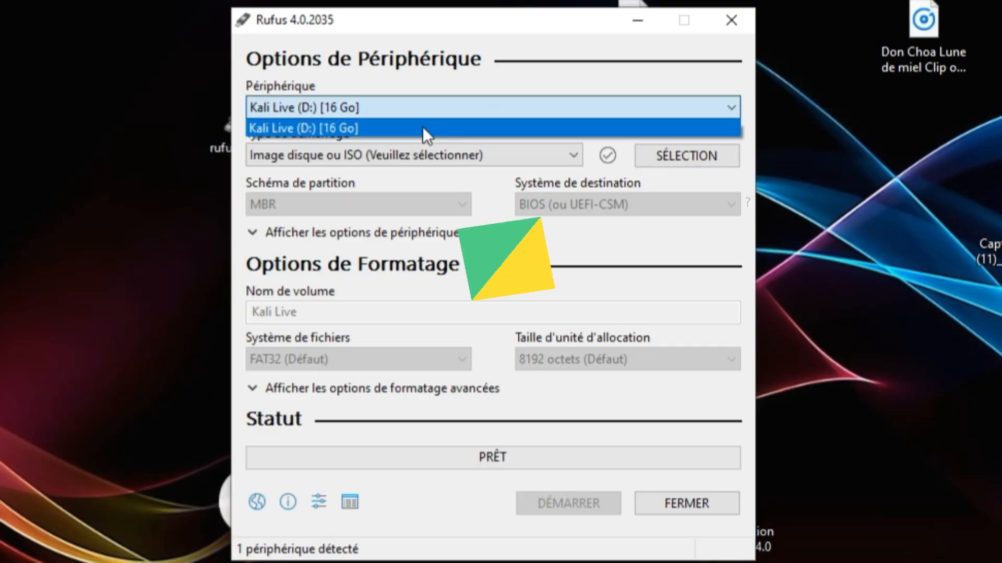
click(599, 103)
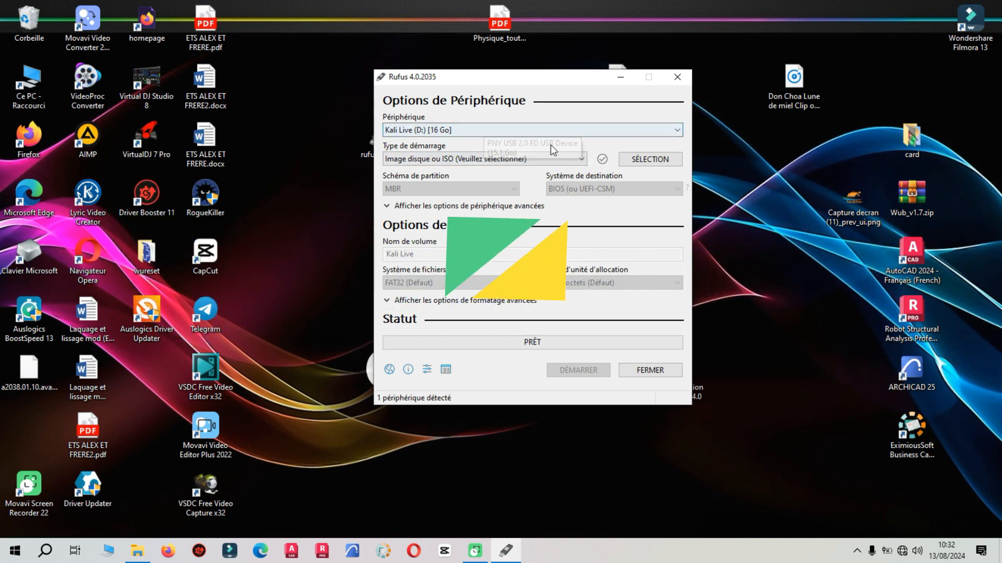
click(521, 130)
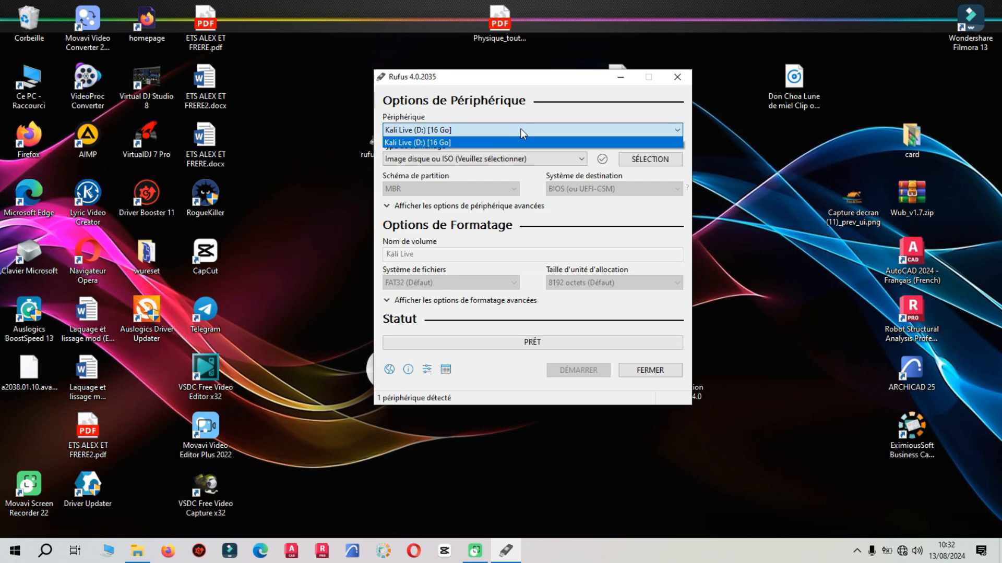
click(487, 128)
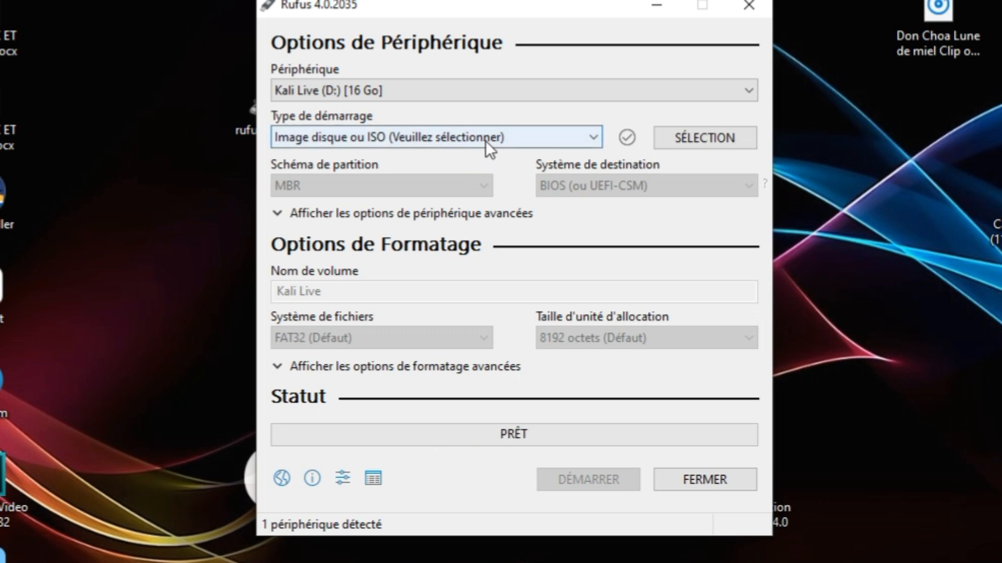
- Set the boot type to a disk or ISO image and load kali-linux-2024.2-installer-amd64.iso from the PROGRAMM folder
click(485, 140)
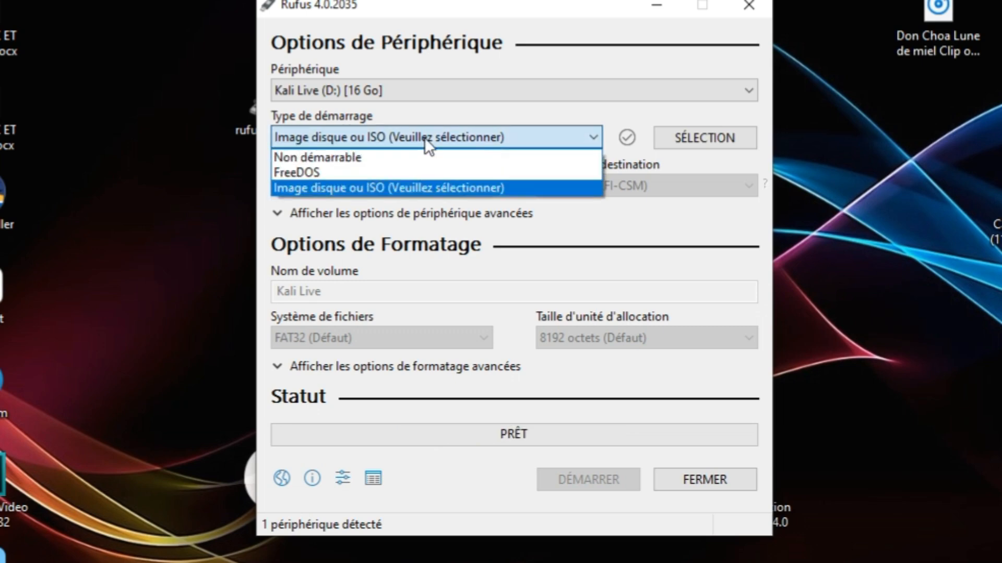
click(371, 189)
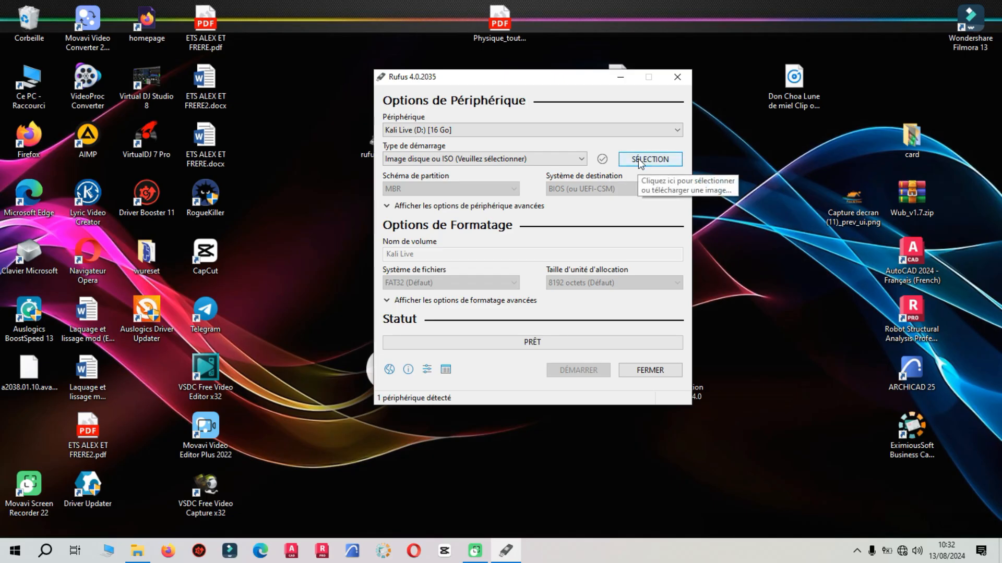
click(642, 160)
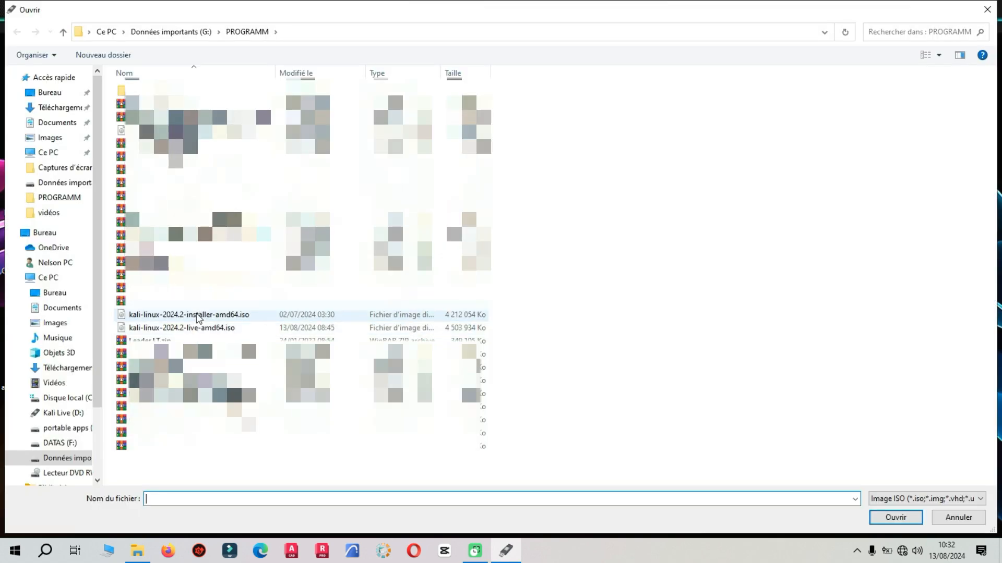
click(192, 316)
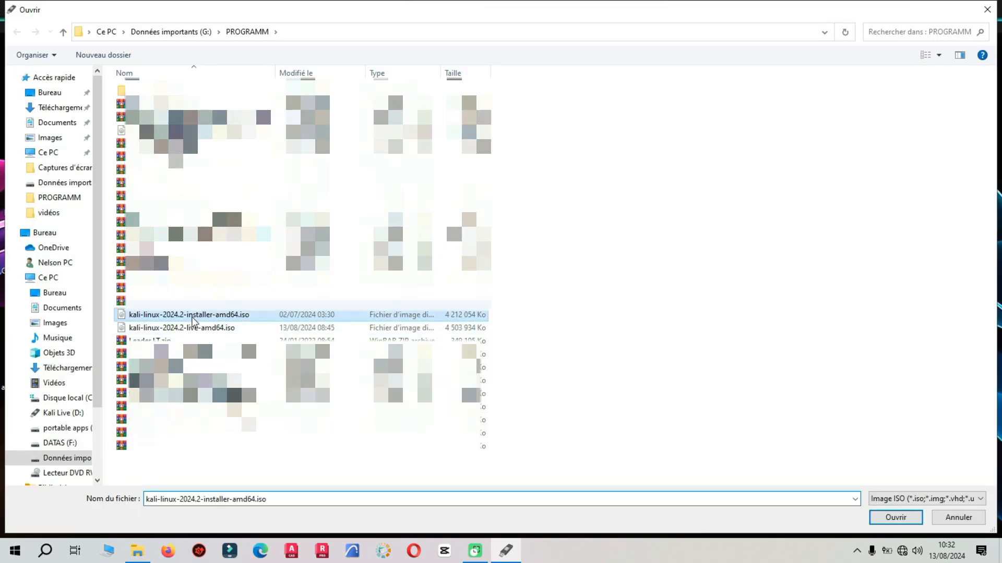
click(904, 516)
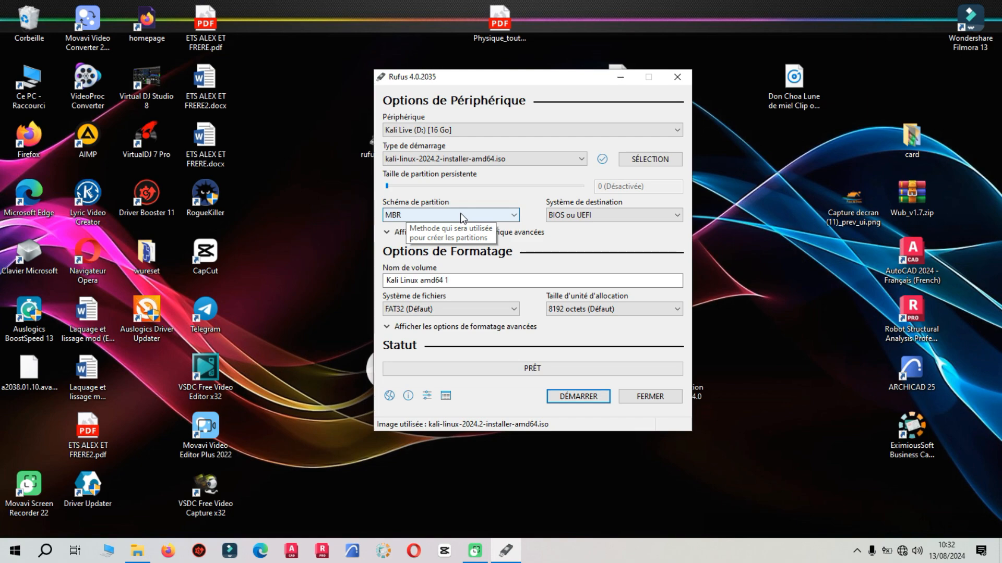
- Try the GPT partition scheme for the USB drive and check its target system
click(513, 219)
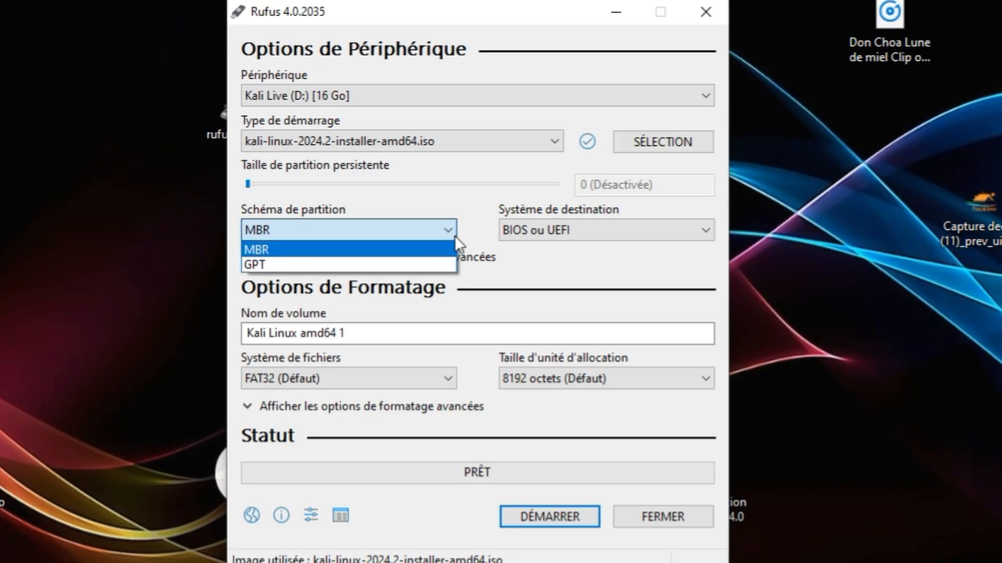
click(454, 236)
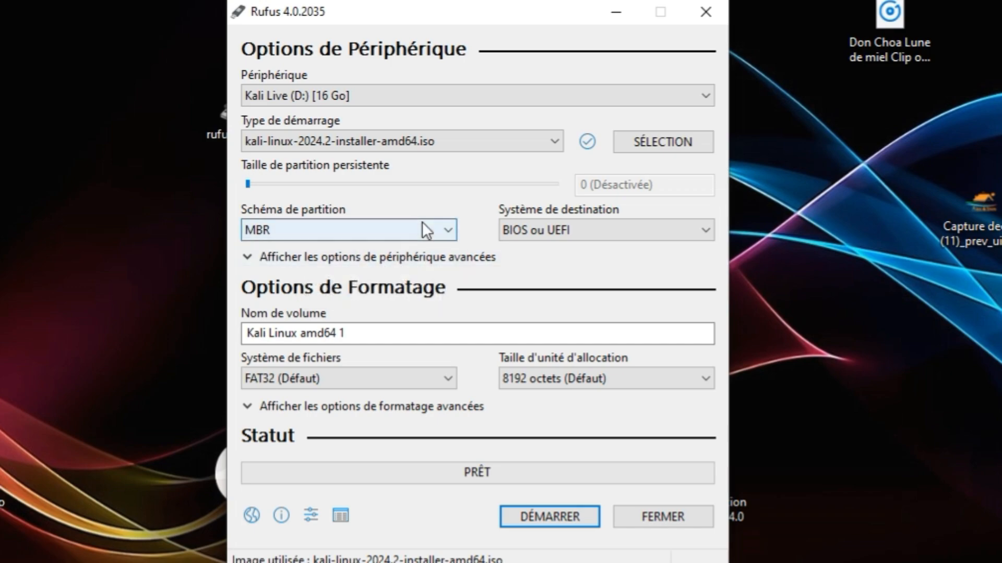
click(432, 224)
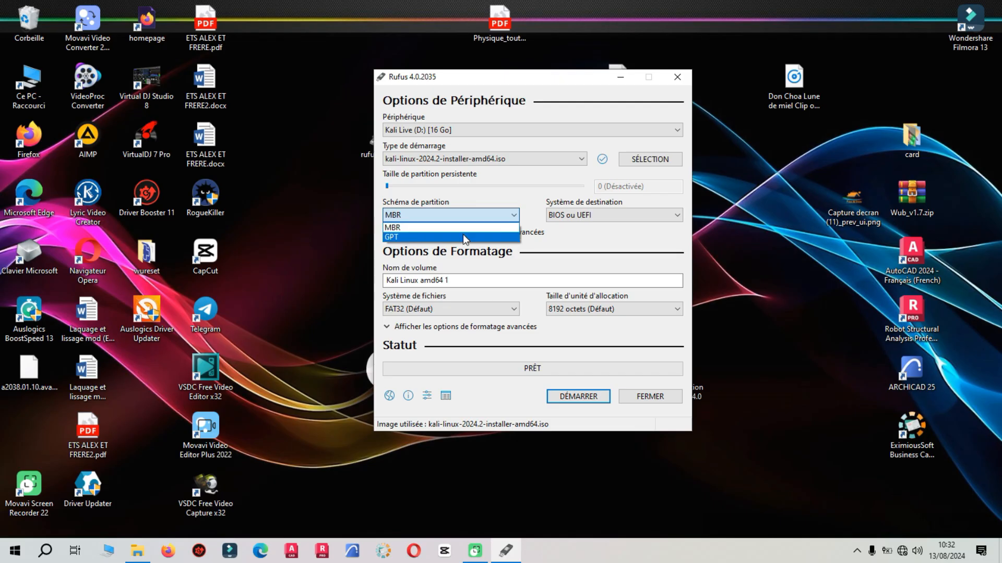
click(501, 213)
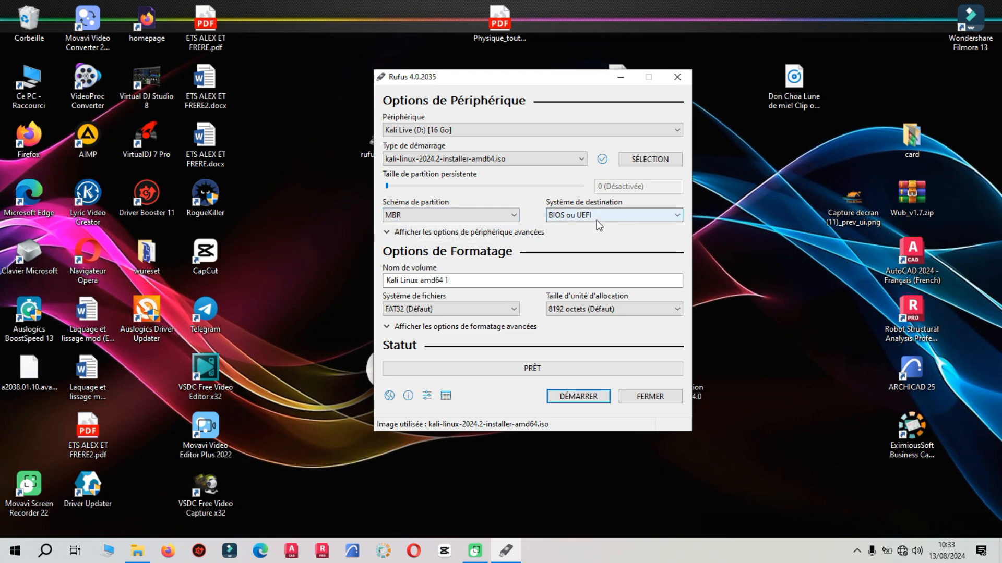
click(488, 215)
click(408, 236)
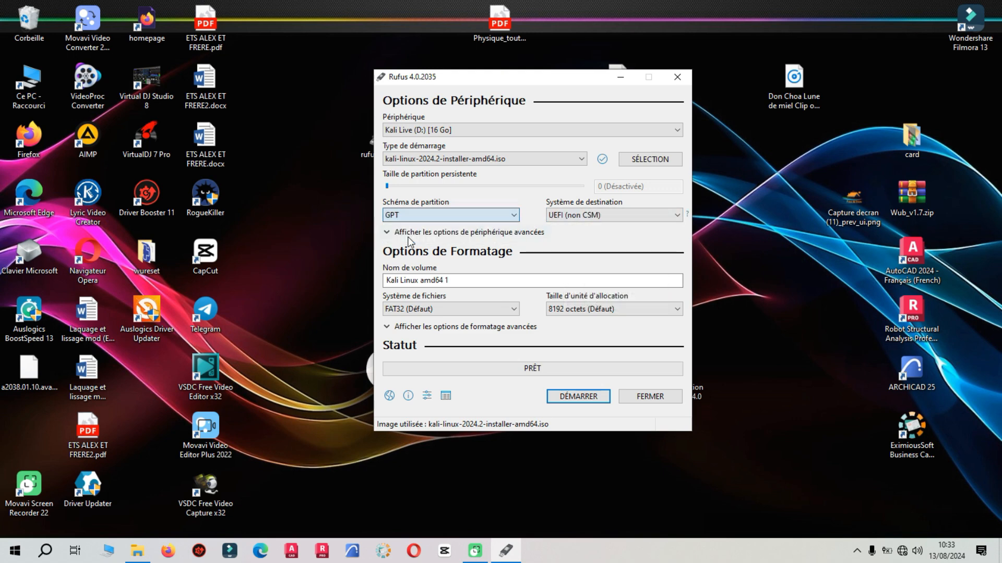
mouse_move(588, 226)
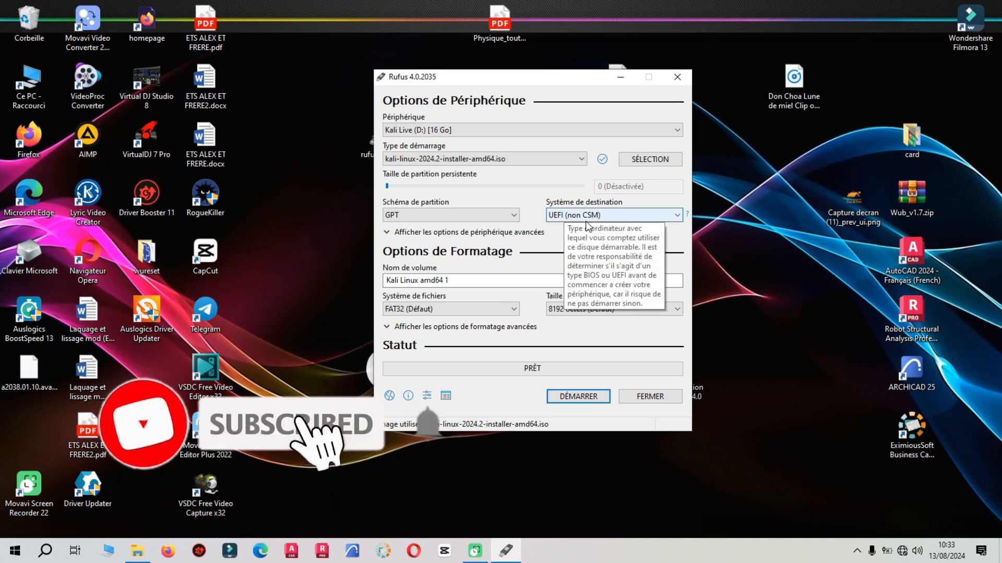
- Set the partition scheme to MBR and keep the volume name Kali Linux amd64 1 and the default FAT32 file system
click(499, 216)
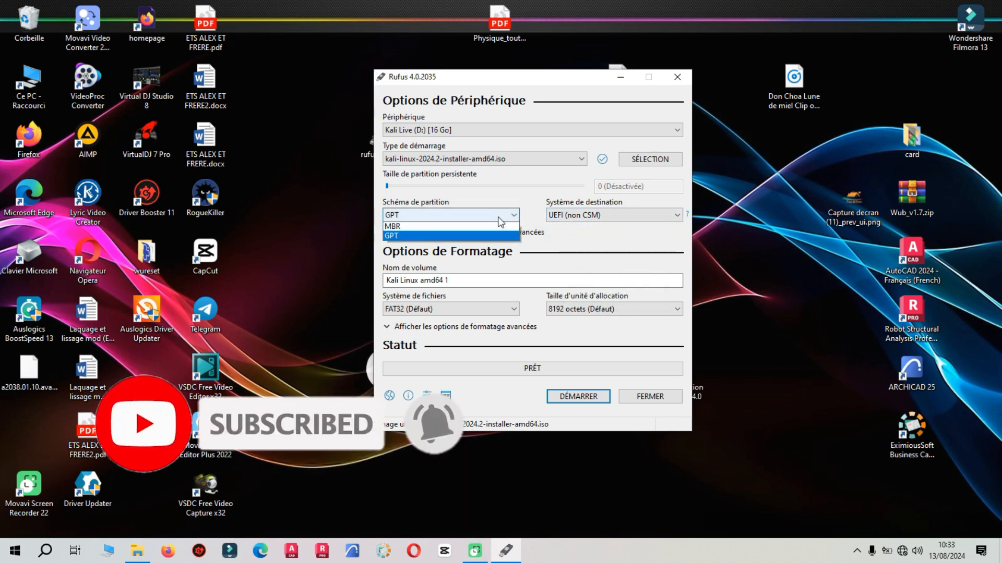
click(404, 228)
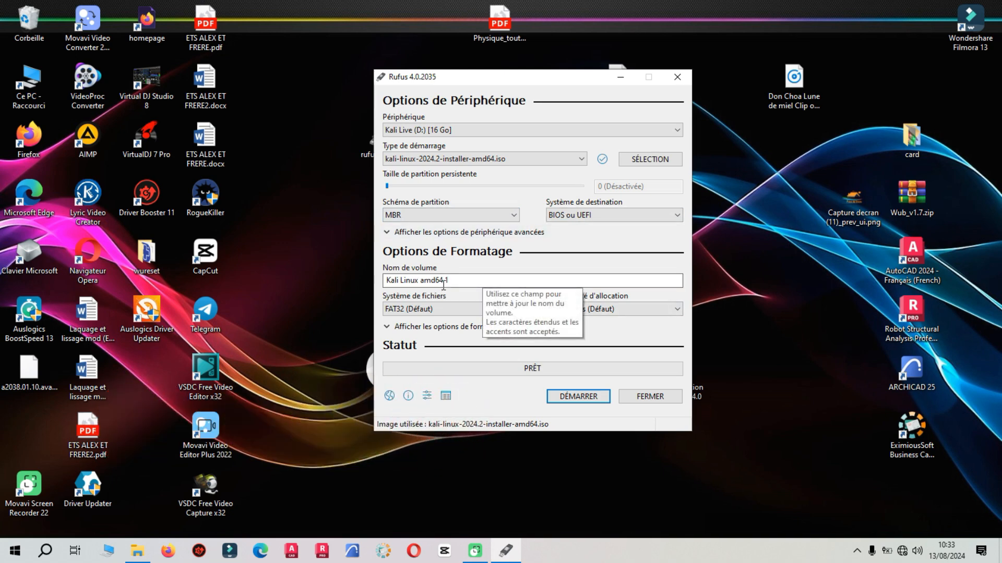
drag(460, 280, 384, 282)
click(471, 277)
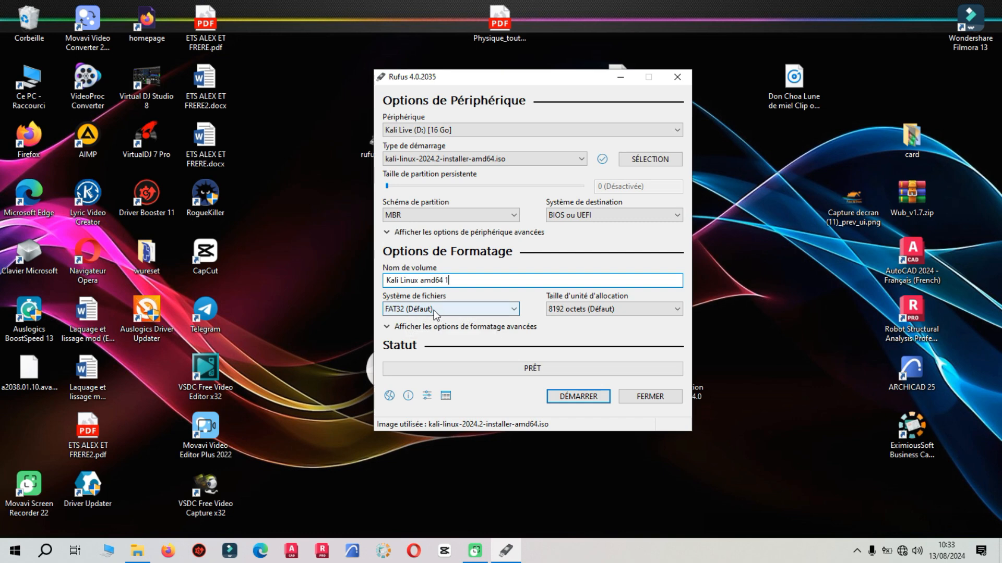
click(459, 308)
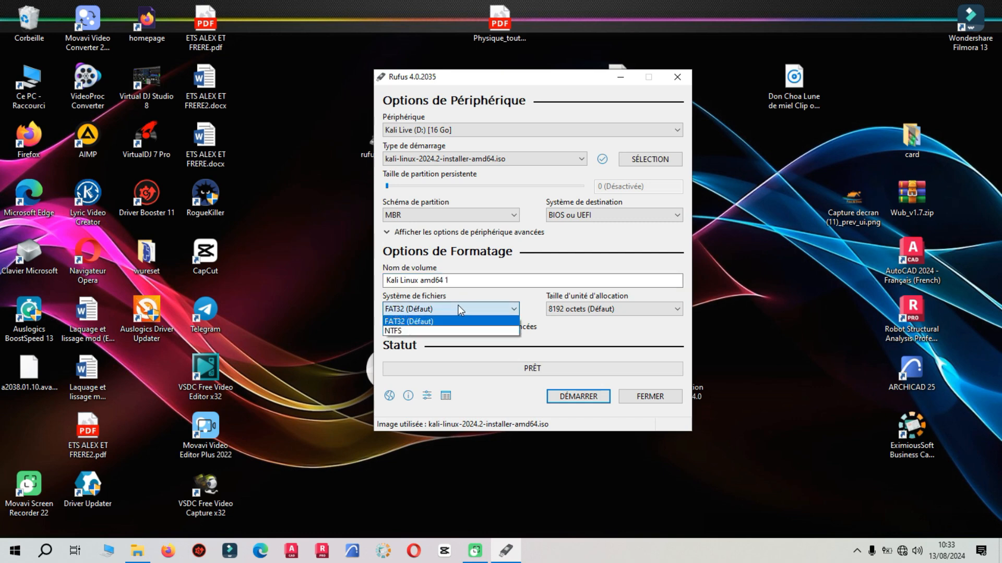
click(459, 308)
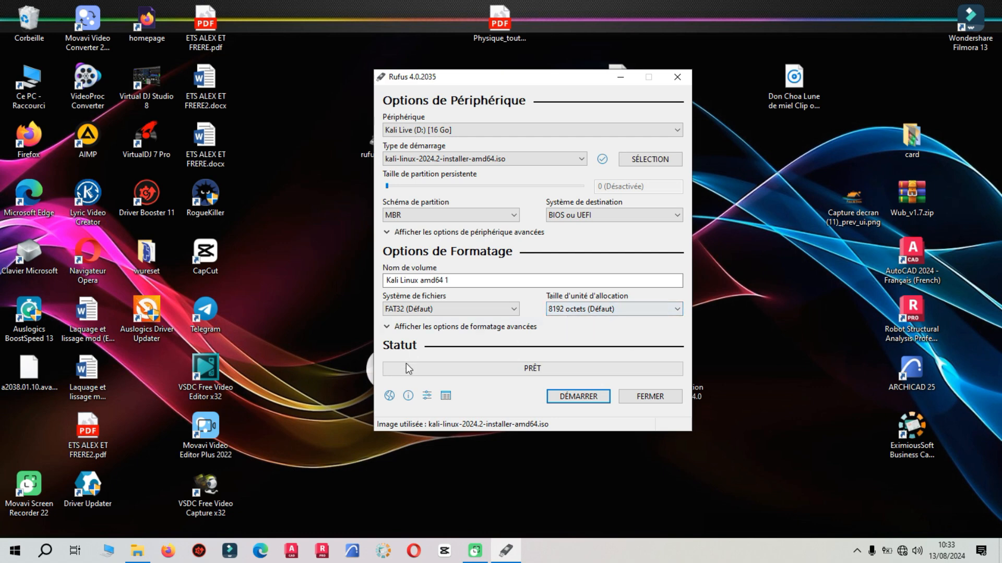
- Start writing the USB drive in ISO image mode, accepting the Syslinux file download and the erasure of all its data
click(568, 398)
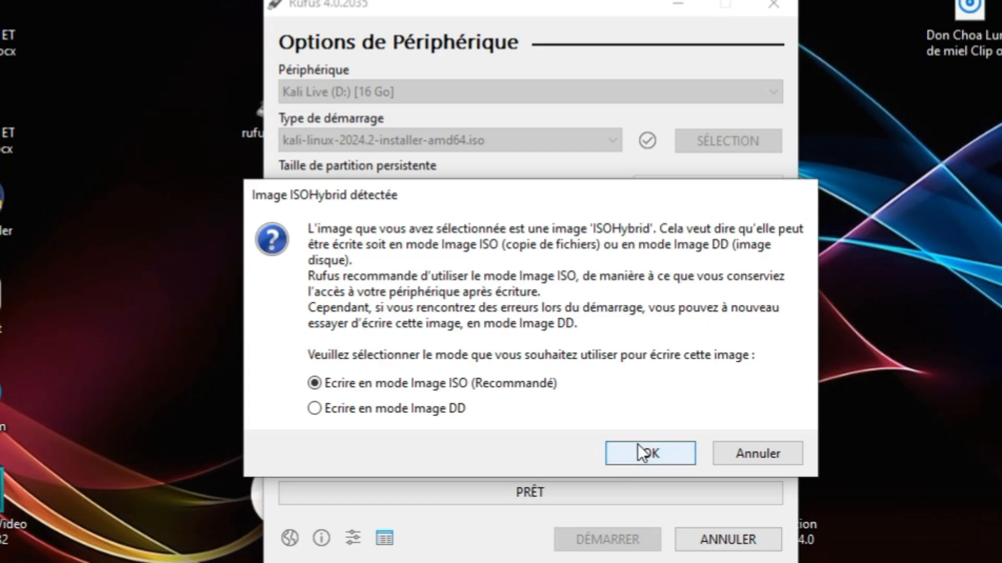
click(636, 447)
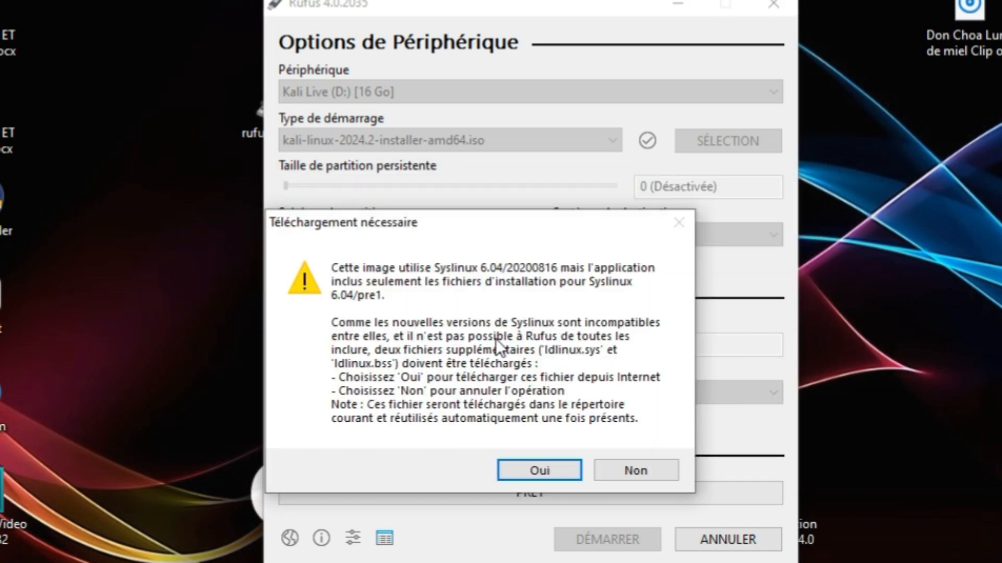
click(538, 469)
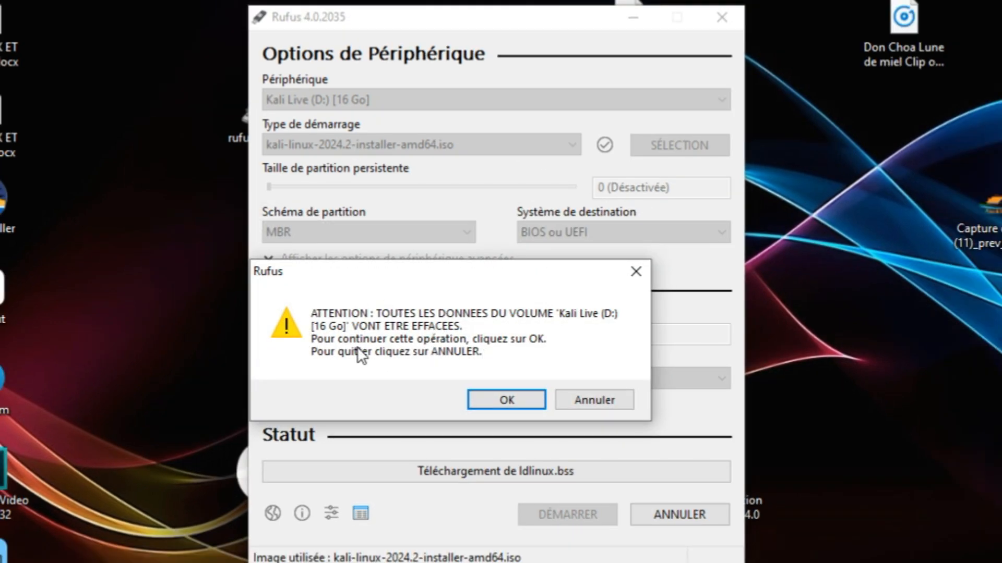
click(522, 395)
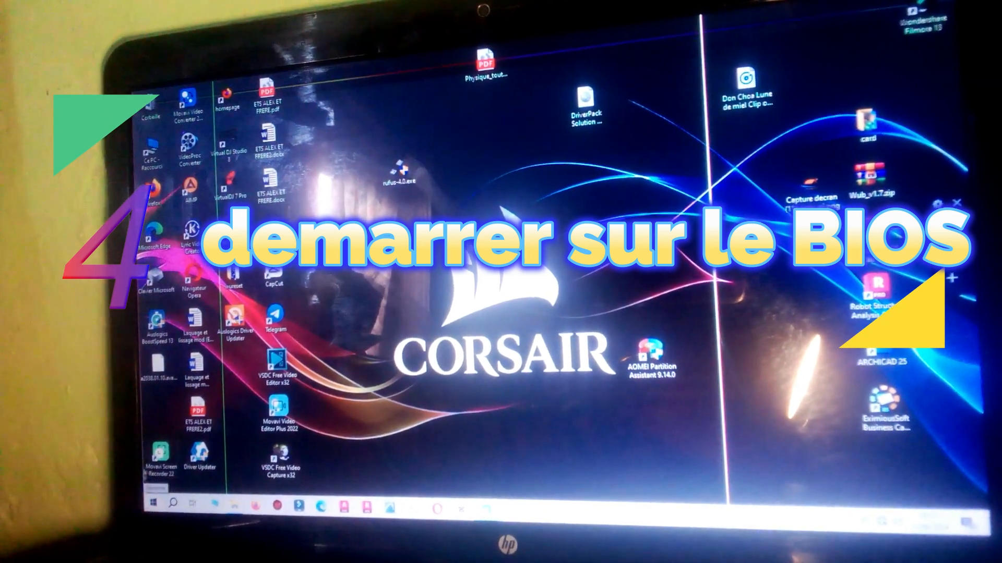
- Shut down the computer from Windows
key(super)
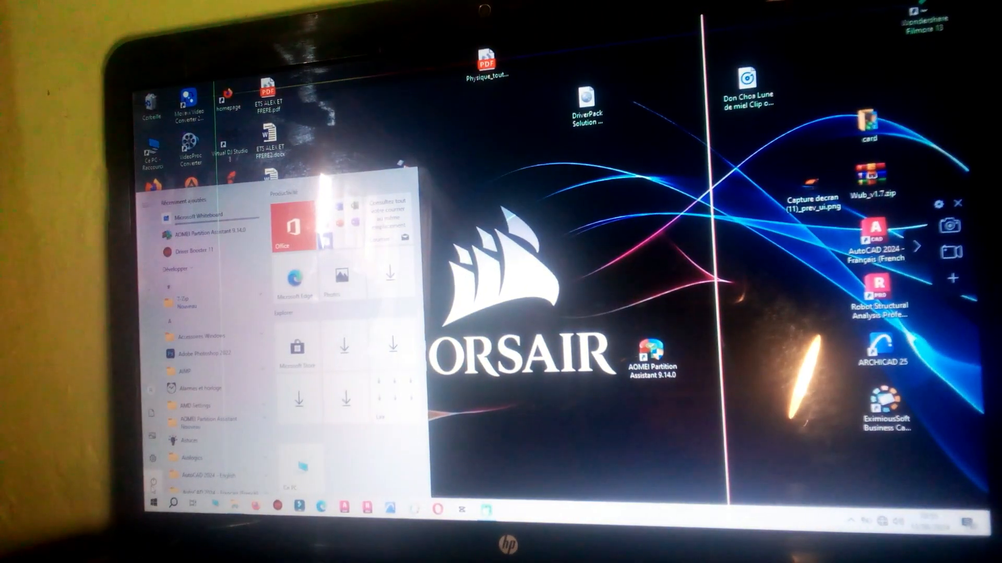
click(154, 482)
click(169, 443)
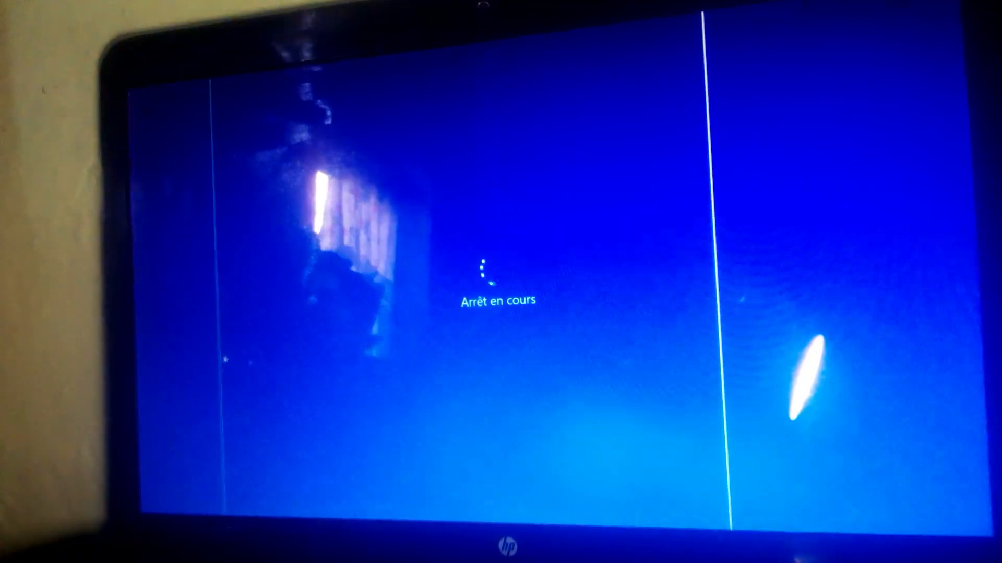